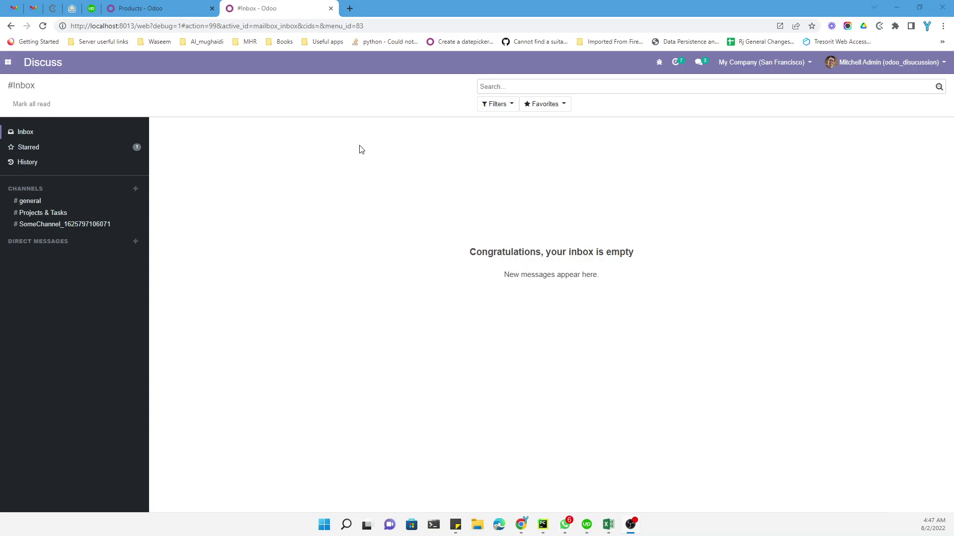
Switch from Discuss to the Sales app and show the Products list view
click(8, 63)
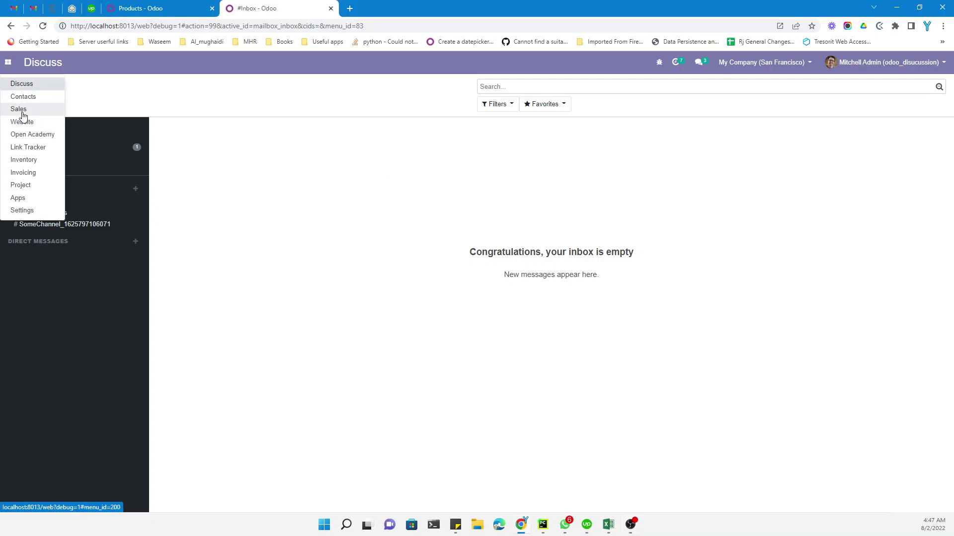
click(18, 109)
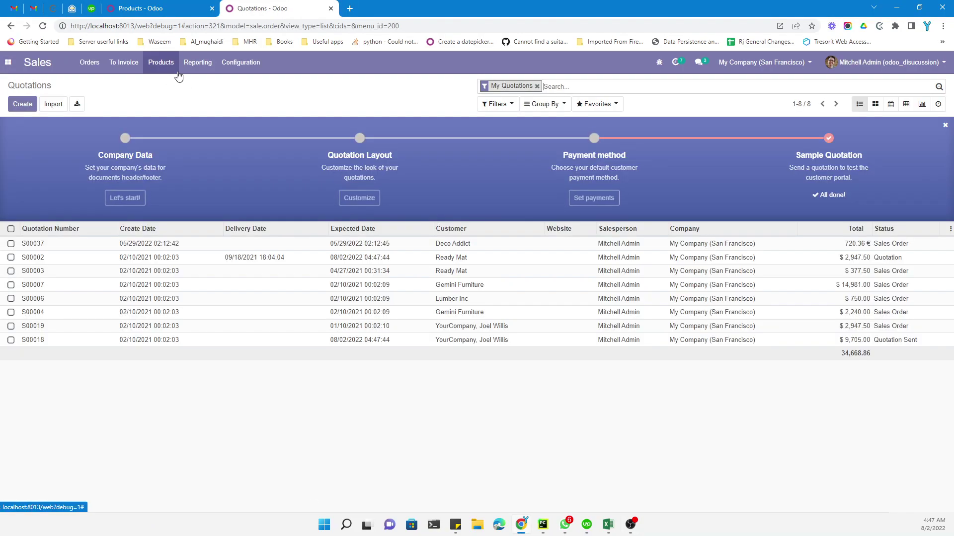
click(176, 70)
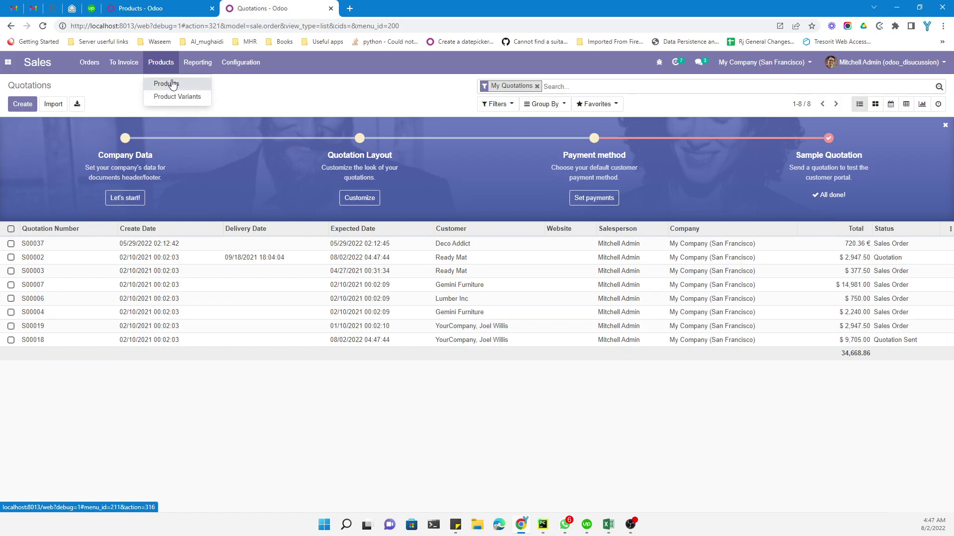
click(172, 83)
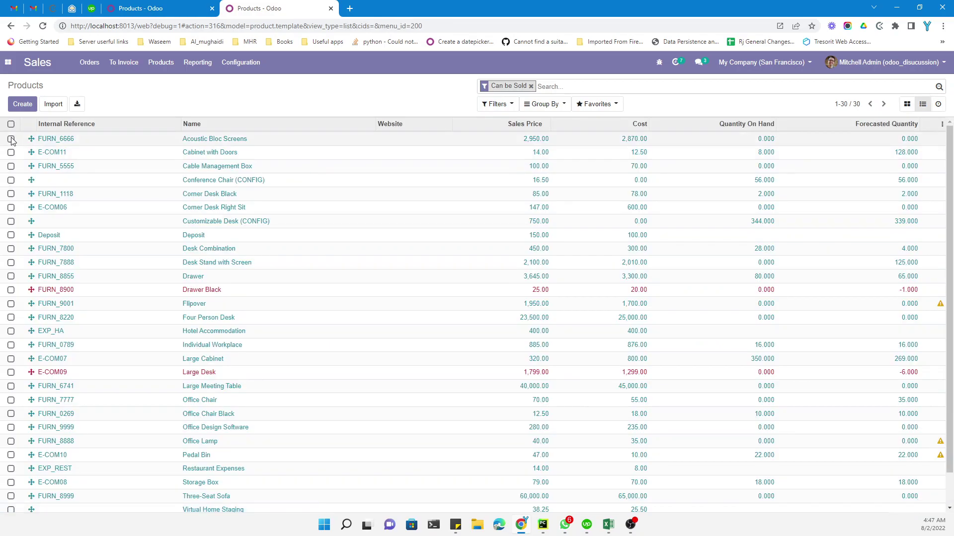
Select Acoustic Bloc Screens, Cabinet with Doors and Cable Management Box and enter a 1,000 Sales Price for all three
click(11, 139)
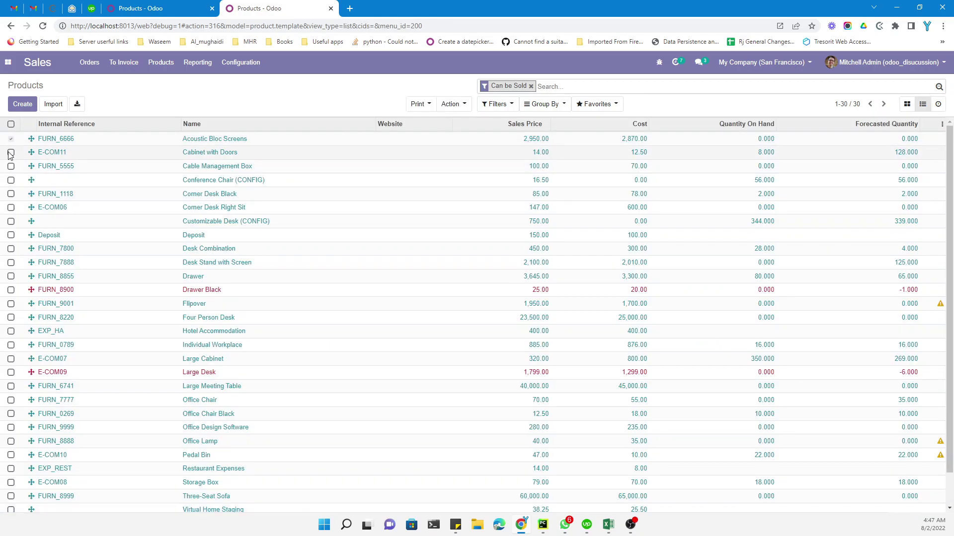
click(11, 153)
click(11, 166)
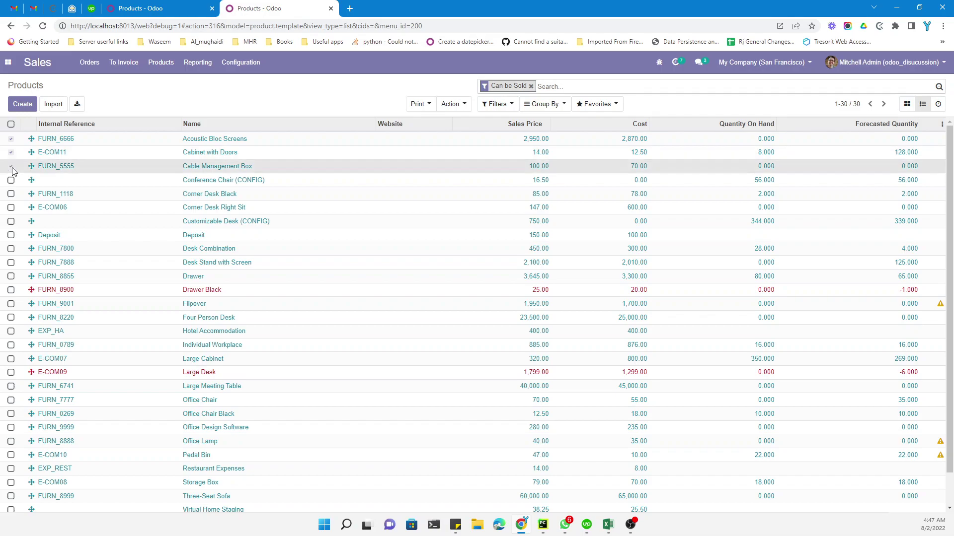
click(294, 141)
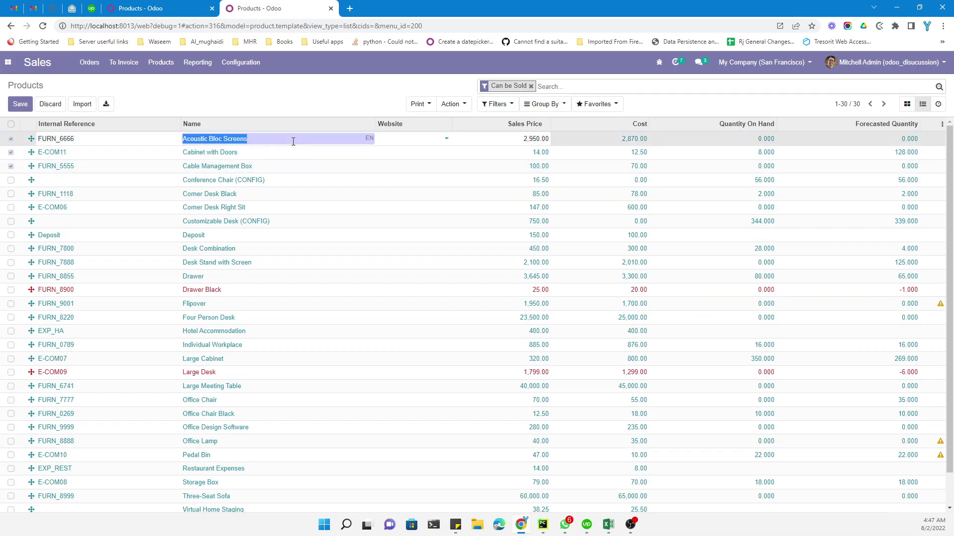
key(shift+Tab)
click(523, 141)
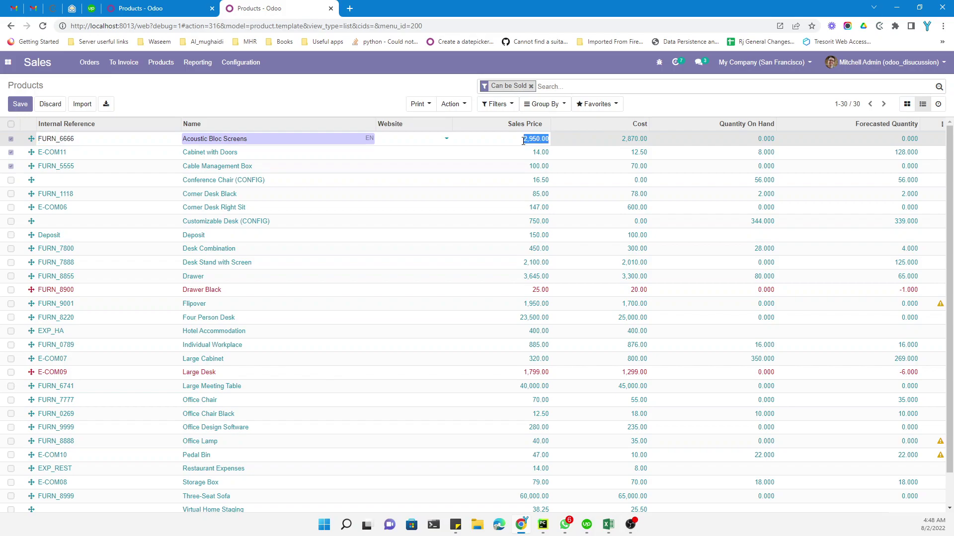
text(1,0)
text(000)
click(285, 91)
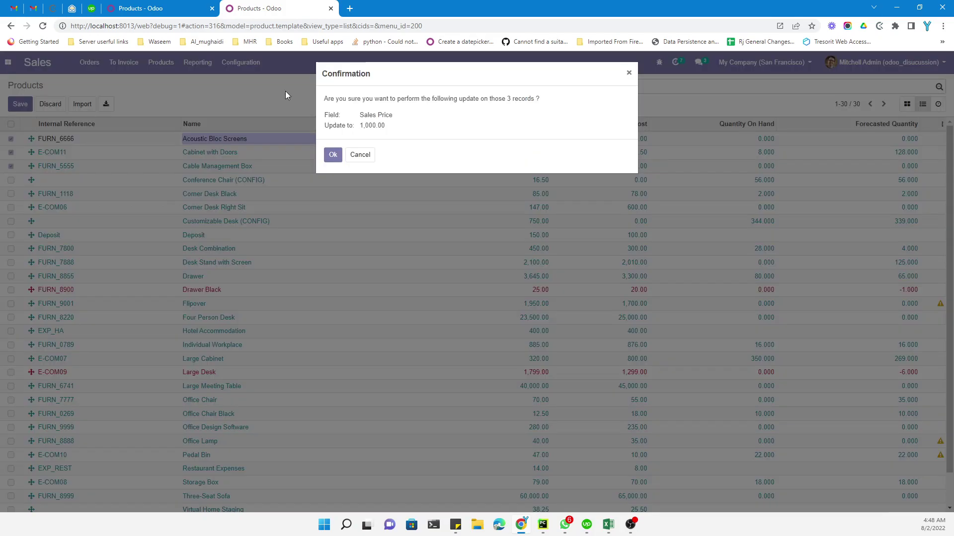
click(333, 156)
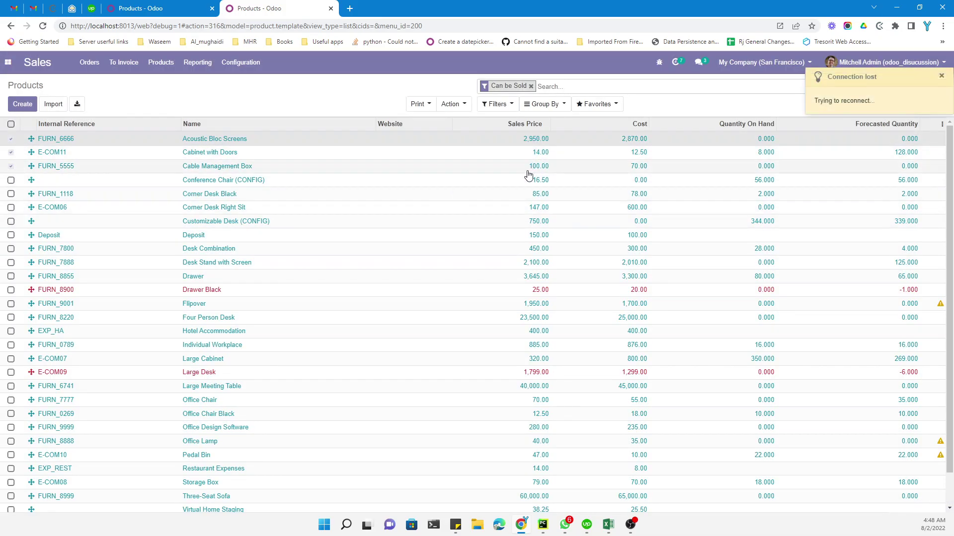
Re-enter 1000 as the FURN_6666 Sales Price and confirm it for all three products
click(522, 143)
text(1)
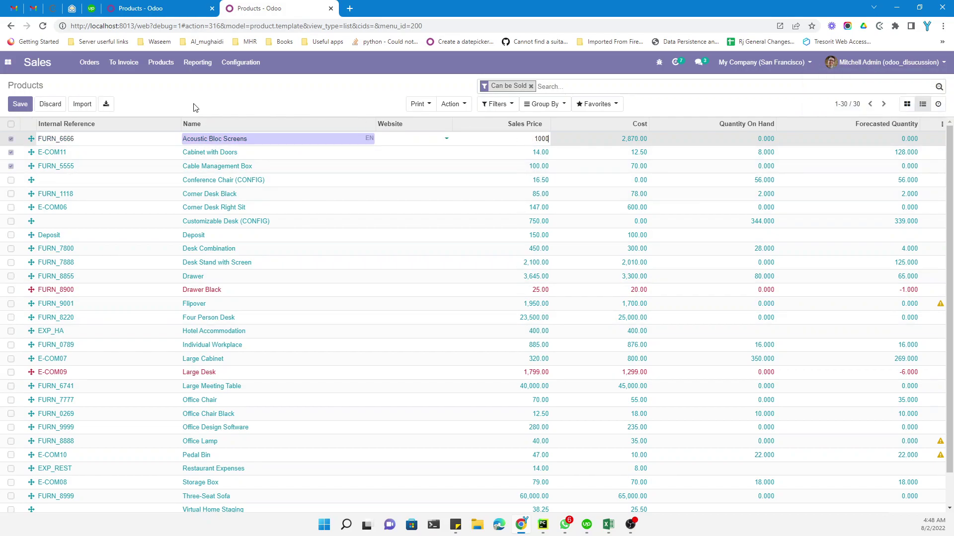
text(000)
click(202, 91)
click(334, 155)
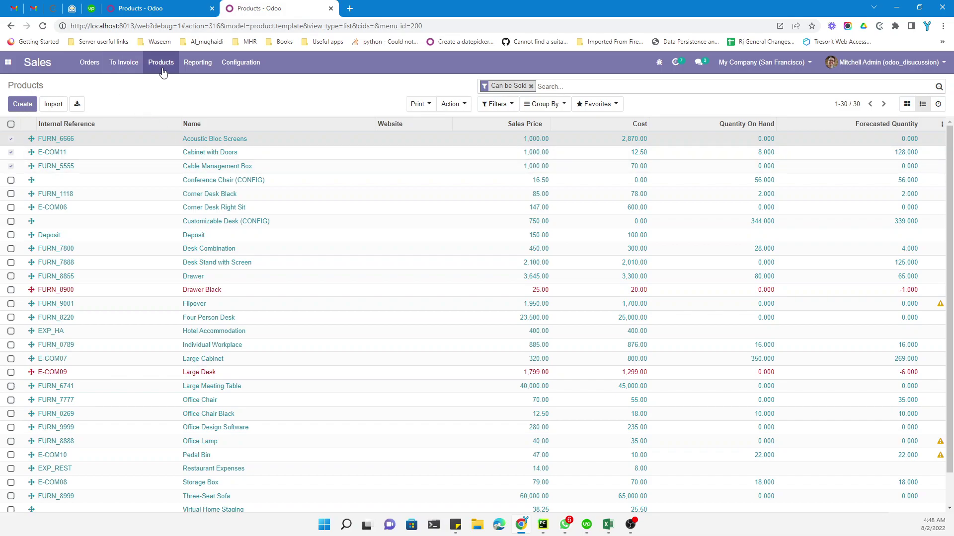
Switch to the Open Academy app and bring up its training sessions list
click(90, 65)
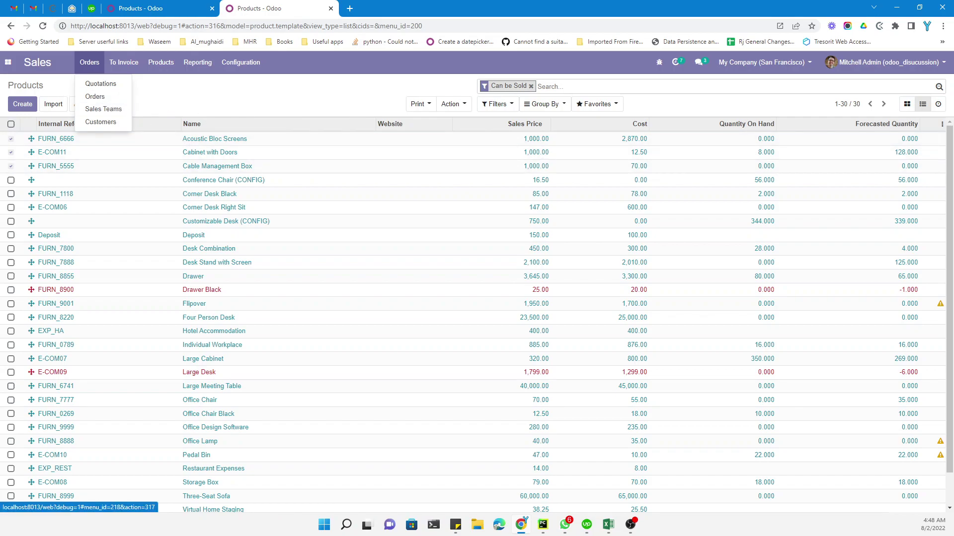
click(8, 62)
click(29, 139)
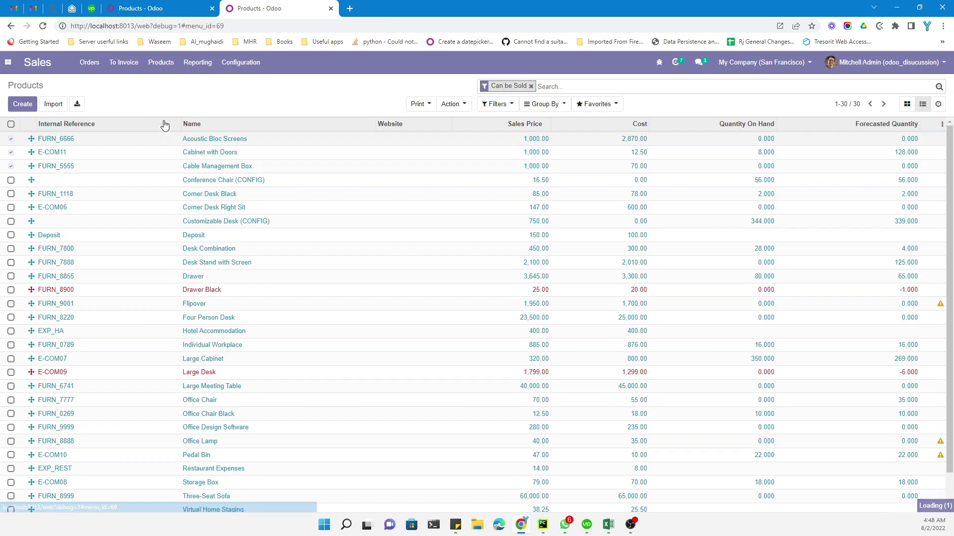
click(149, 63)
click(149, 85)
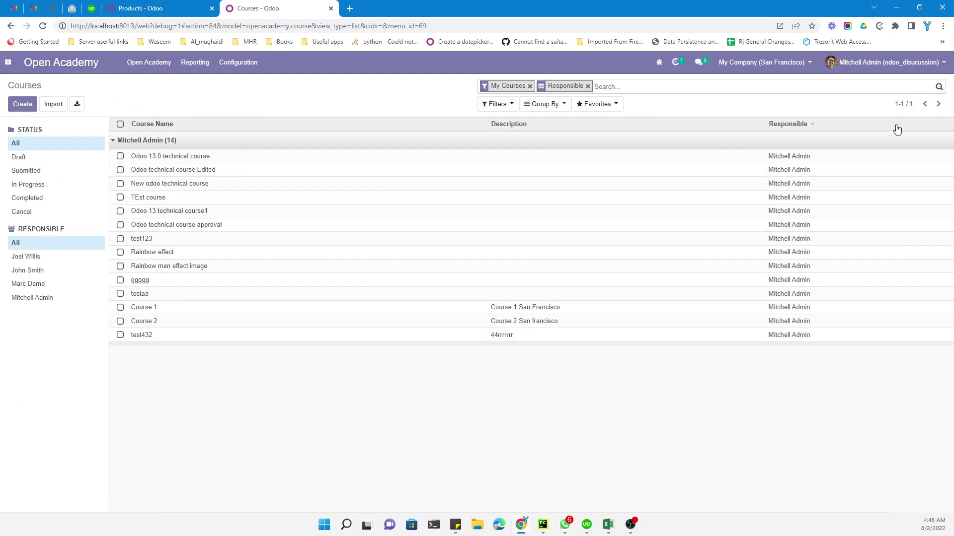
click(904, 105)
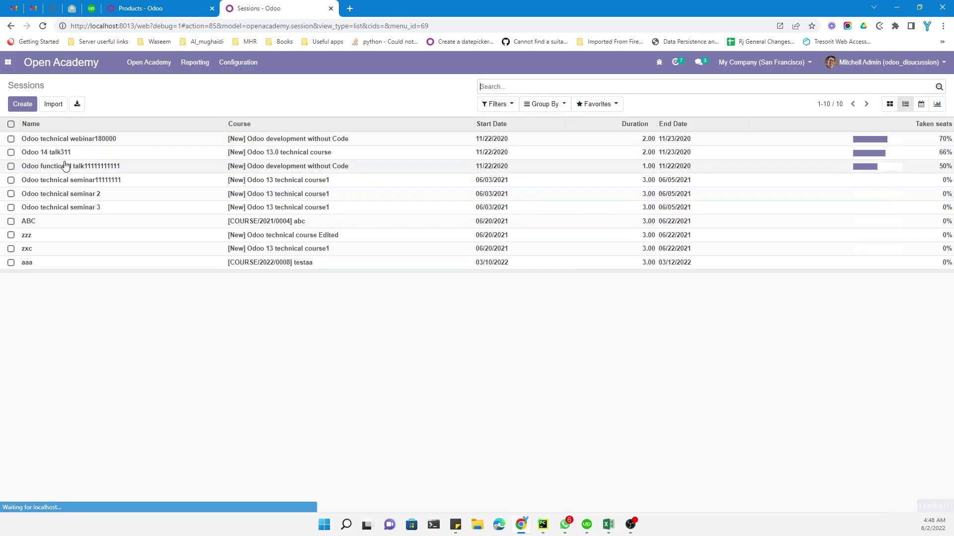
Tick the Odoo 14 talk311 session and open the Odoo technical webinar180000 session record
click(11, 152)
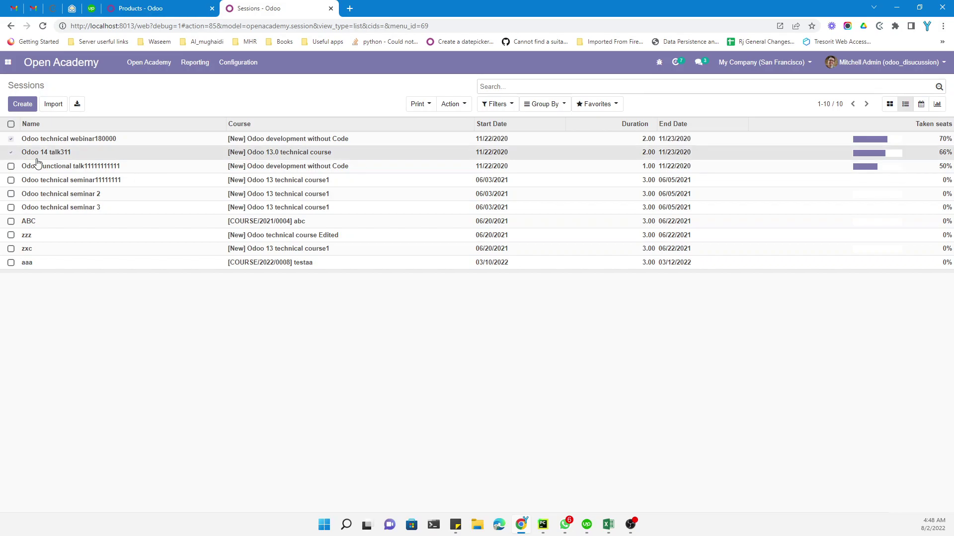
click(670, 140)
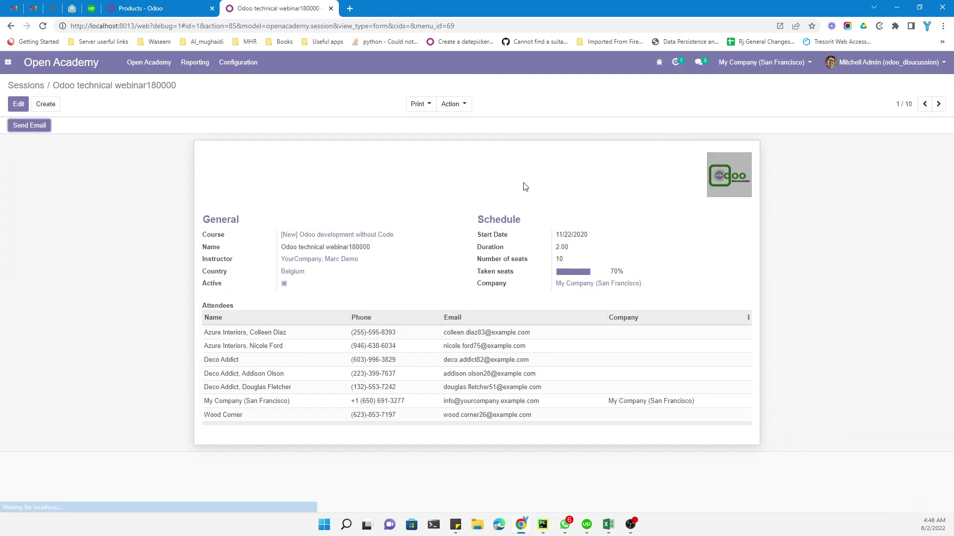
click(551, 532)
Make openacademy.xml editable and place the caret at the end of the line-158 tree tag
double_click(298, 211)
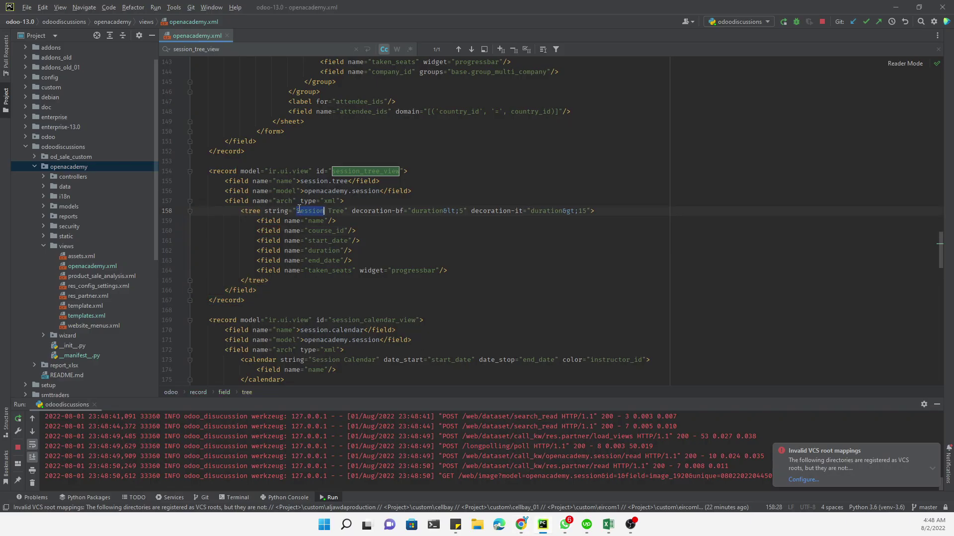
click(591, 211)
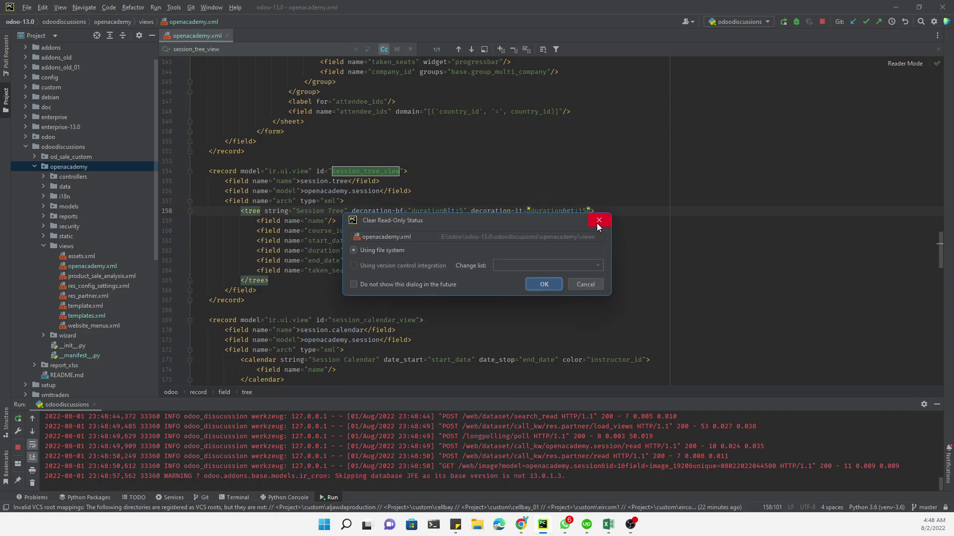
click(597, 222)
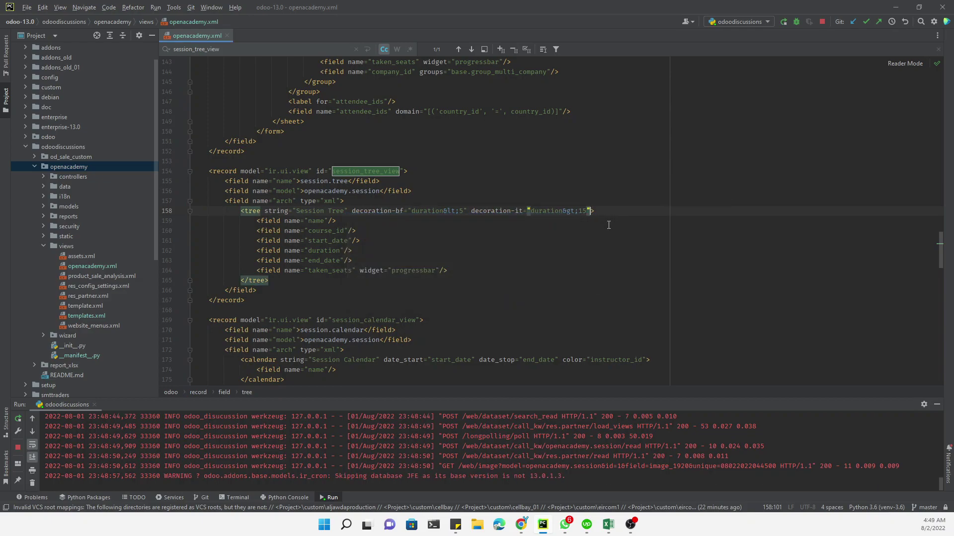
key(space)
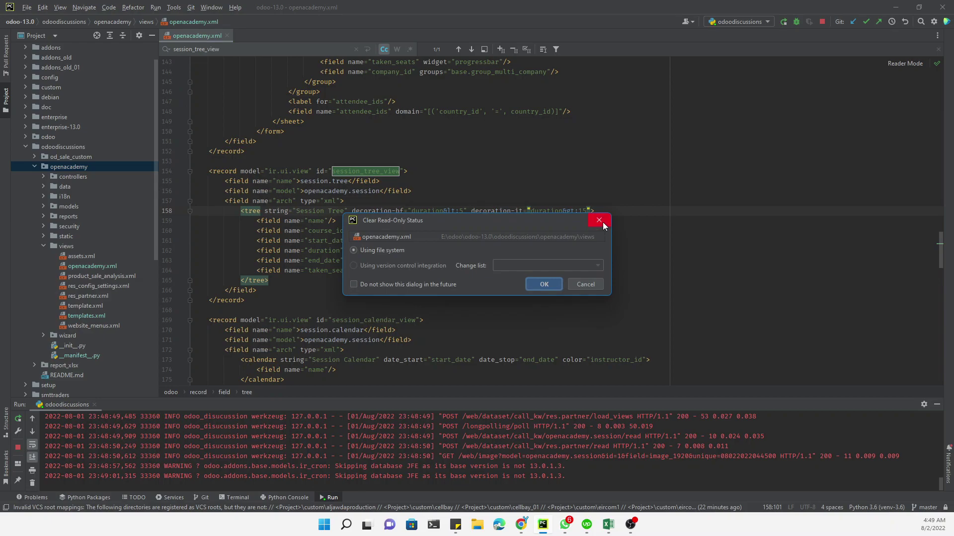
click(600, 221)
key(Left)
key(Left)
key(Left)
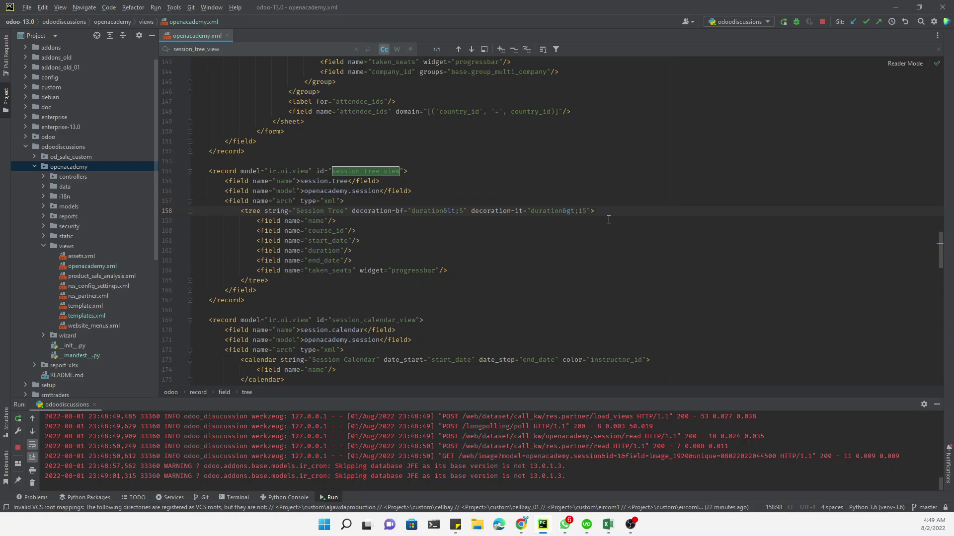
key(Right)
key(Right)
key(Right)
key(space)
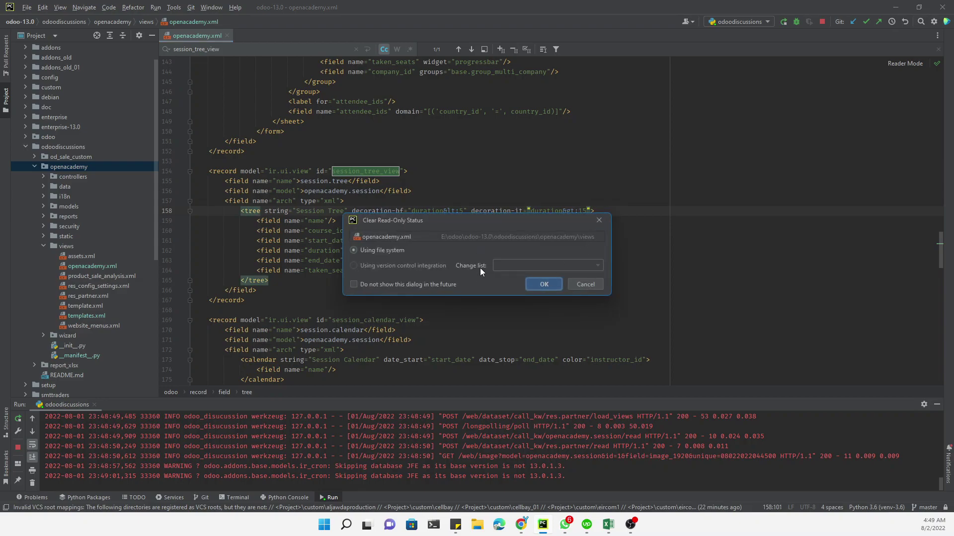
click(543, 284)
Add multi_edit="1" to the session tree tag and return to the Odoo browser
key(Escape)
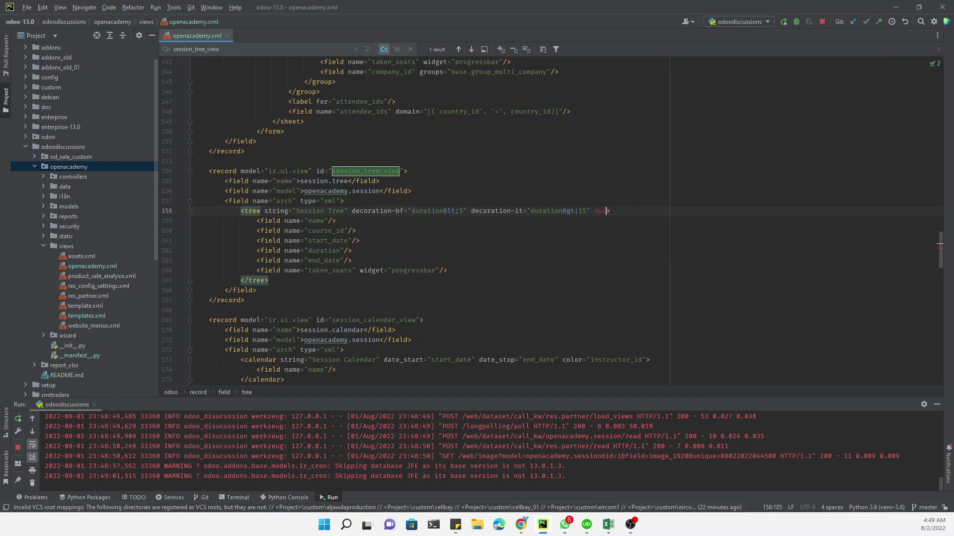
text(mulit)
key(BackSpace)
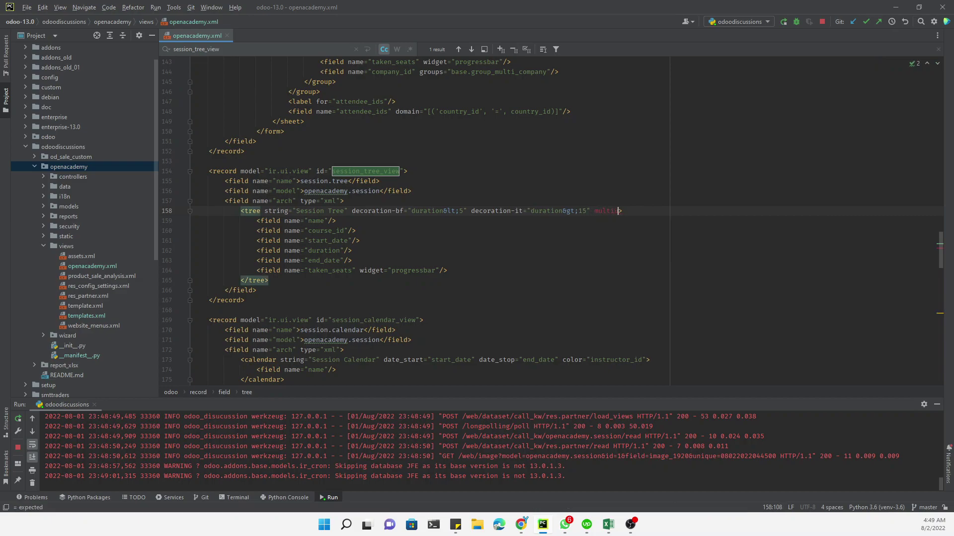
key(BackSpace)
key(BackSpace)
key(BackSpace)
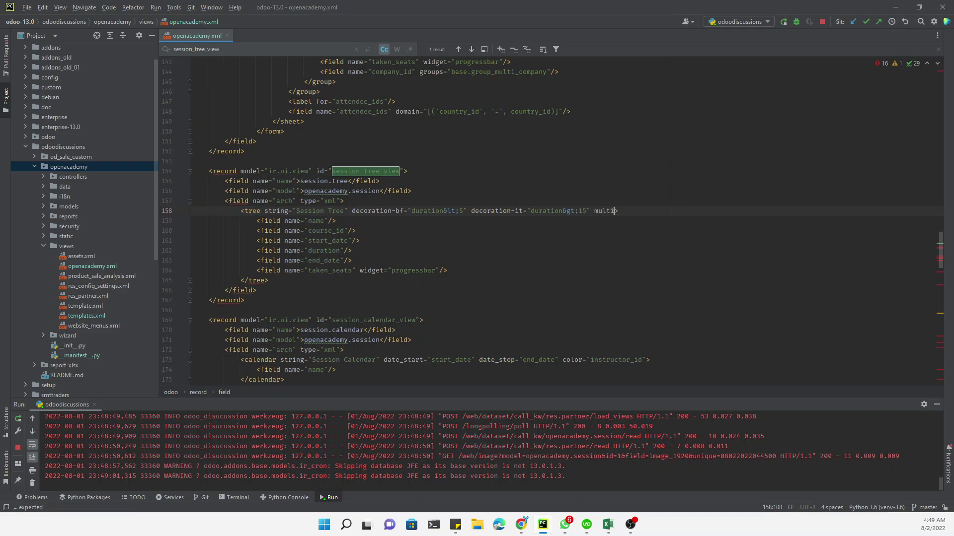
text(_edit="1)
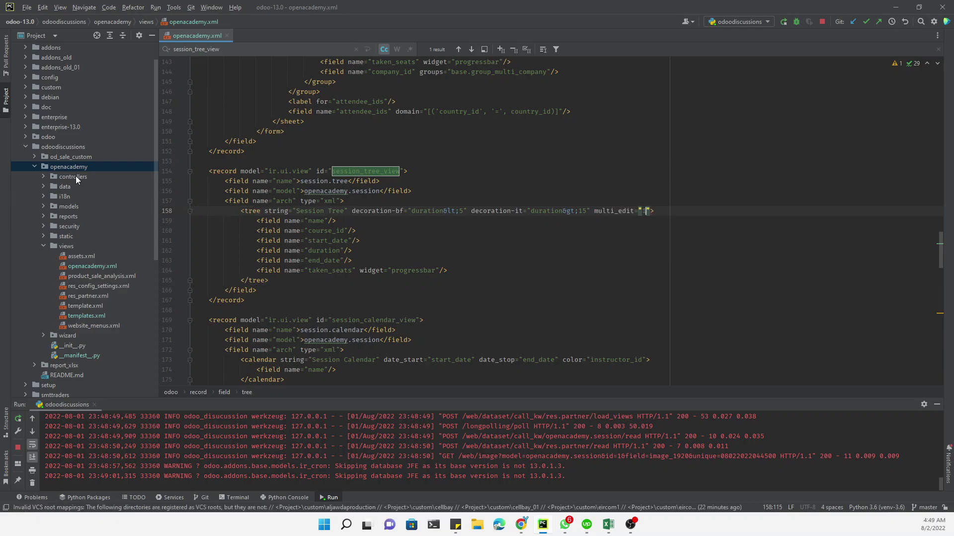
click(73, 168)
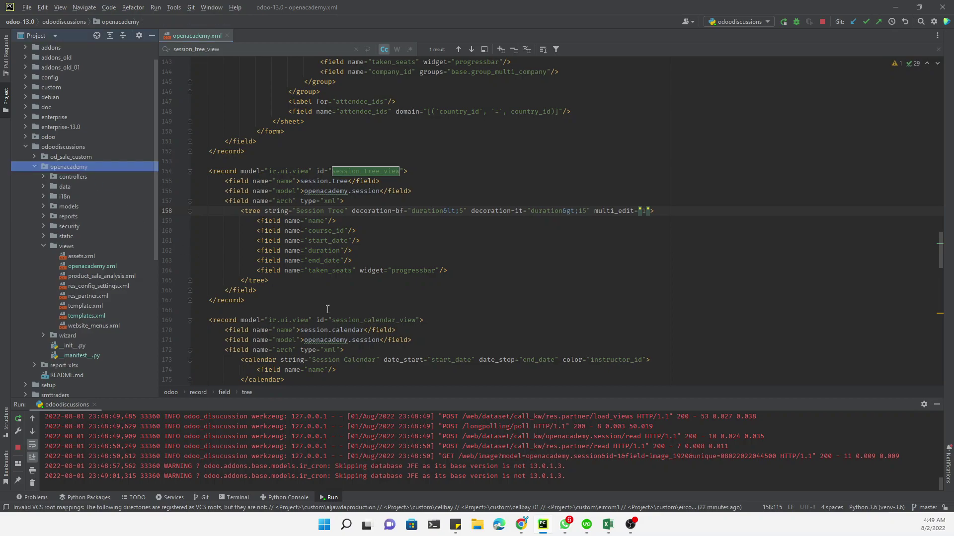
click(524, 530)
click(8, 62)
Upgrade the Open Academy module from the Apps page, checking the server log meanwhile
click(41, 187)
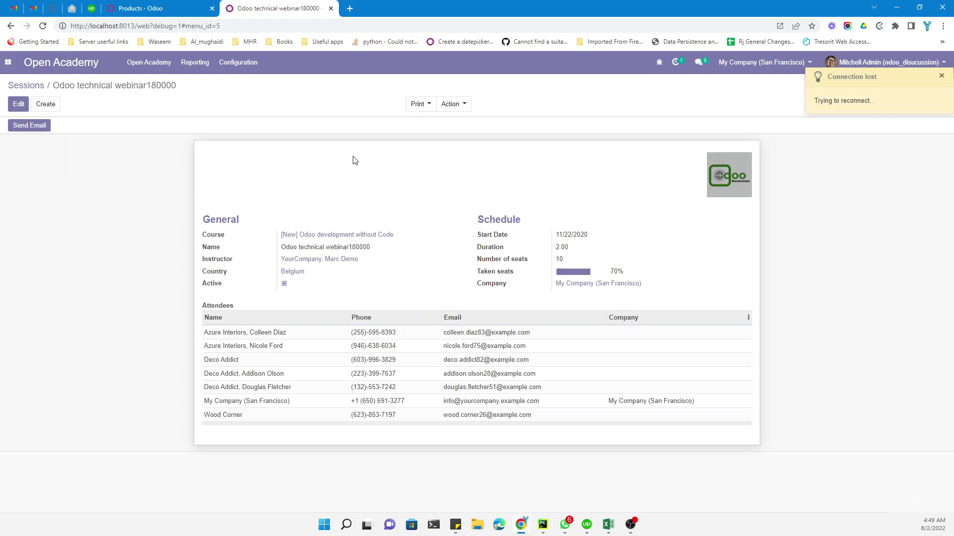
click(8, 62)
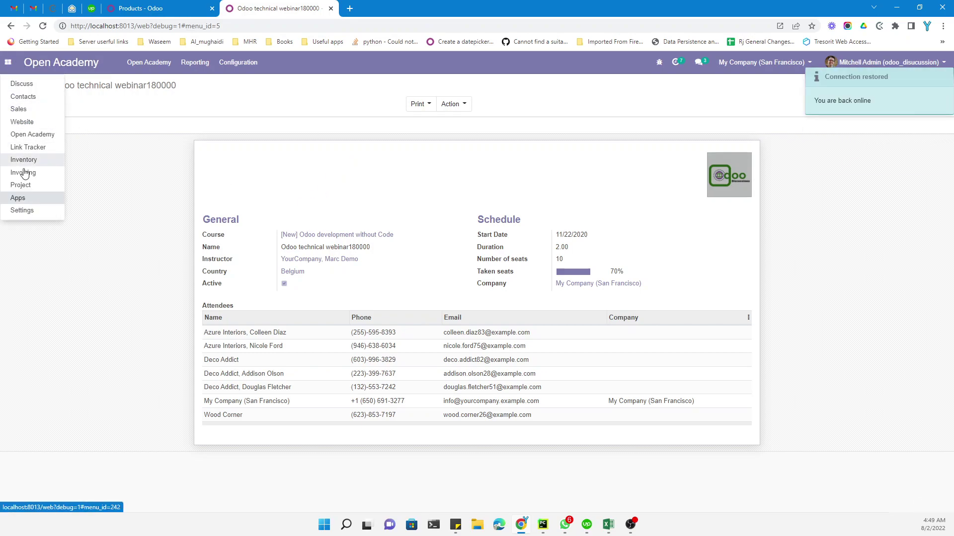
click(23, 190)
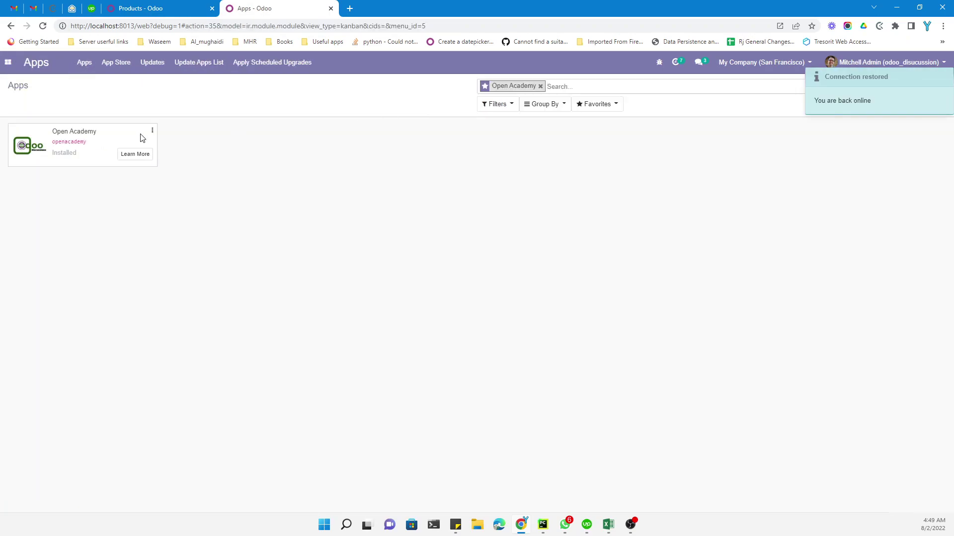
click(152, 131)
click(124, 171)
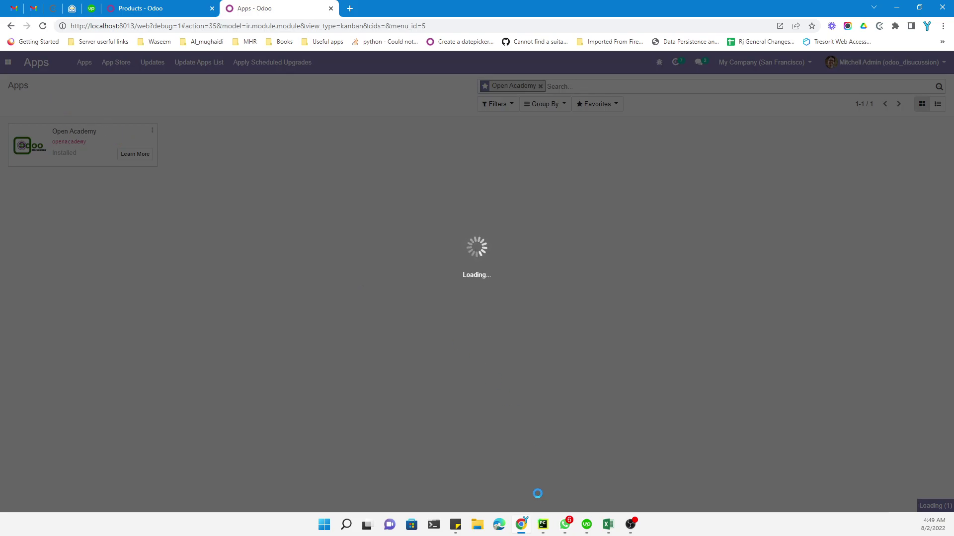
click(542, 525)
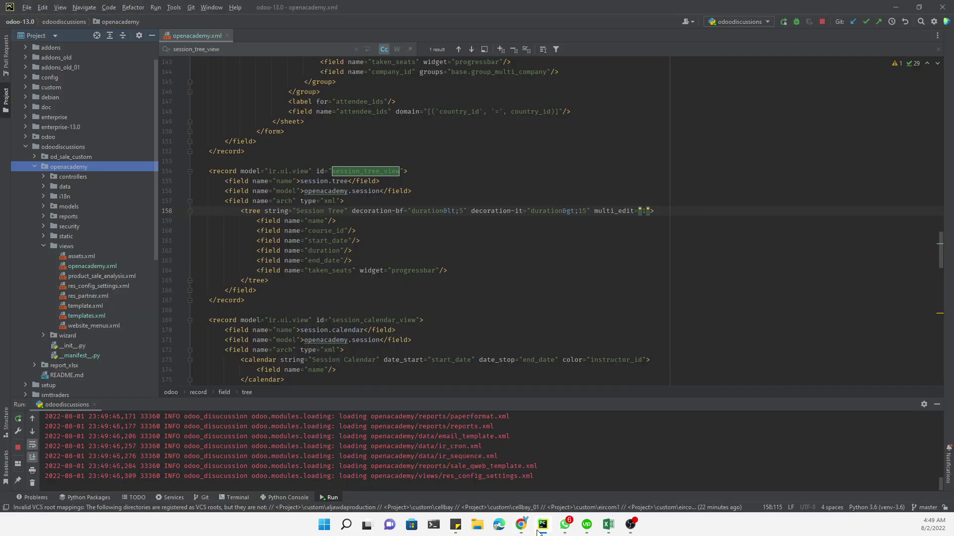
click(538, 530)
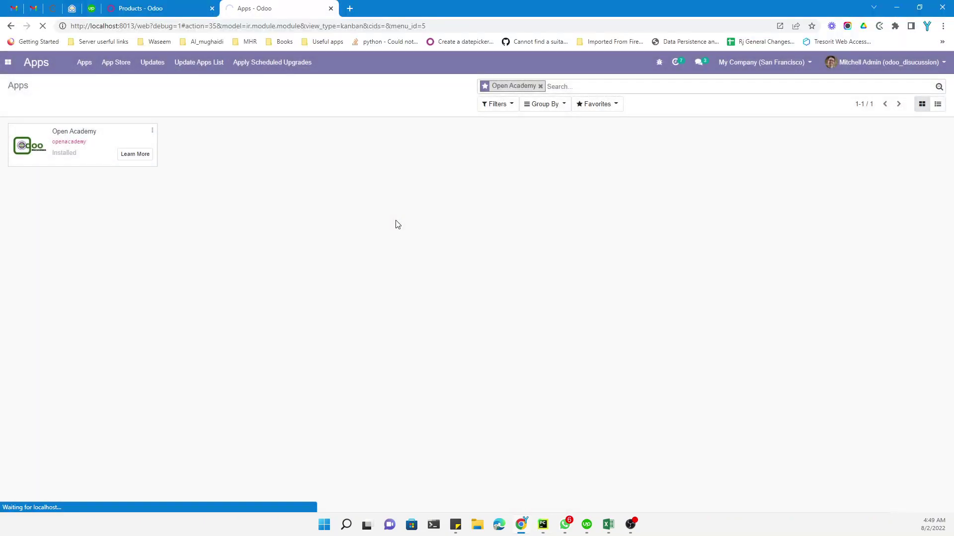
Go to Open Academy Sessions and display them in list view
click(8, 63)
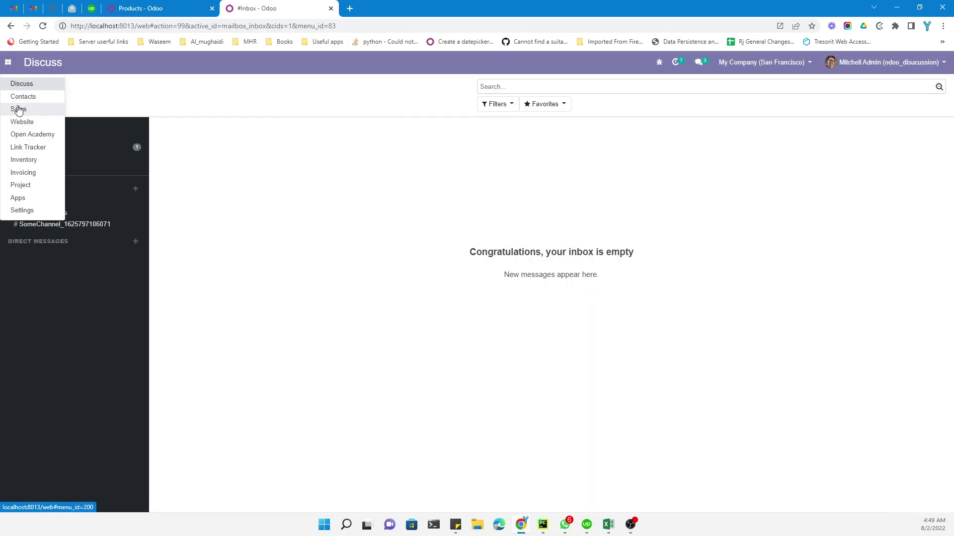
click(30, 134)
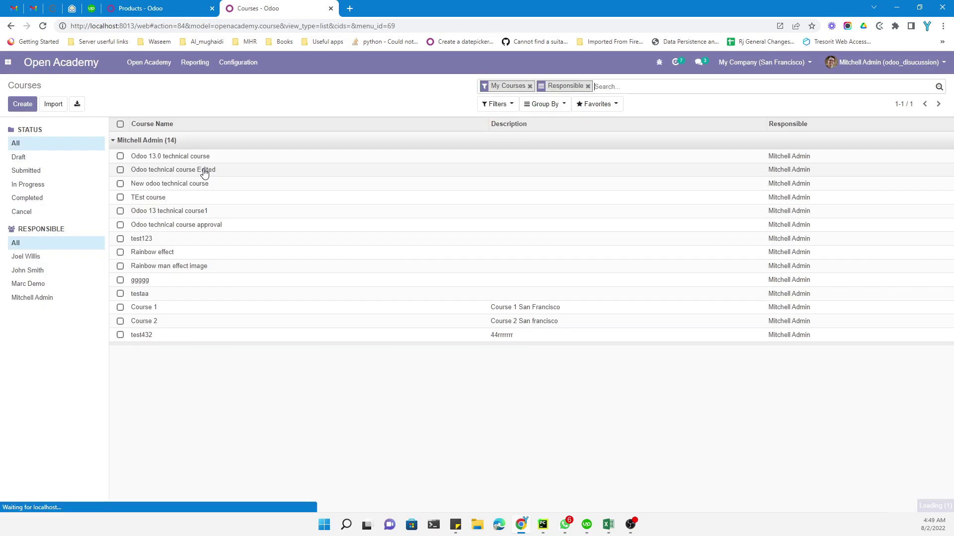
click(158, 64)
click(151, 96)
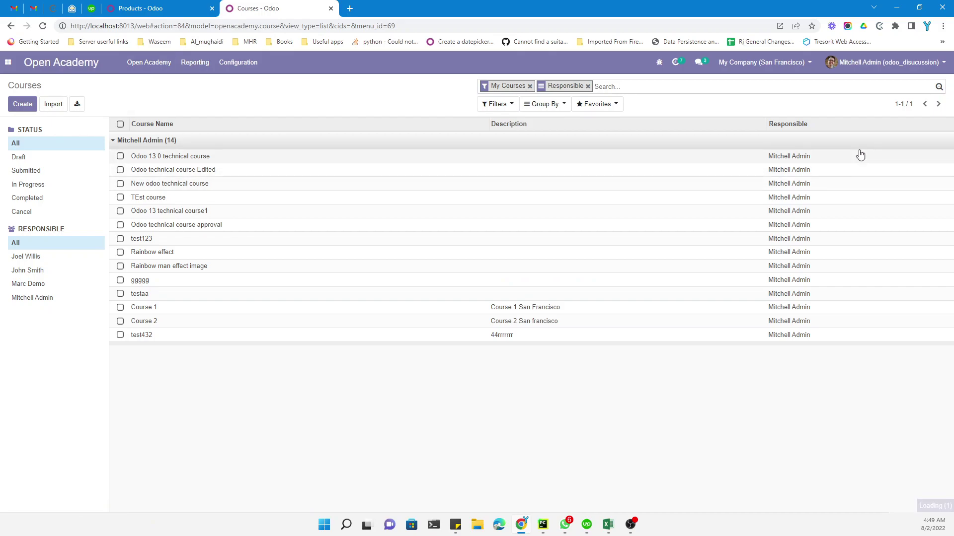
click(905, 105)
Select the first five sessions and start editing the first row's End Date
click(11, 140)
click(11, 153)
click(11, 166)
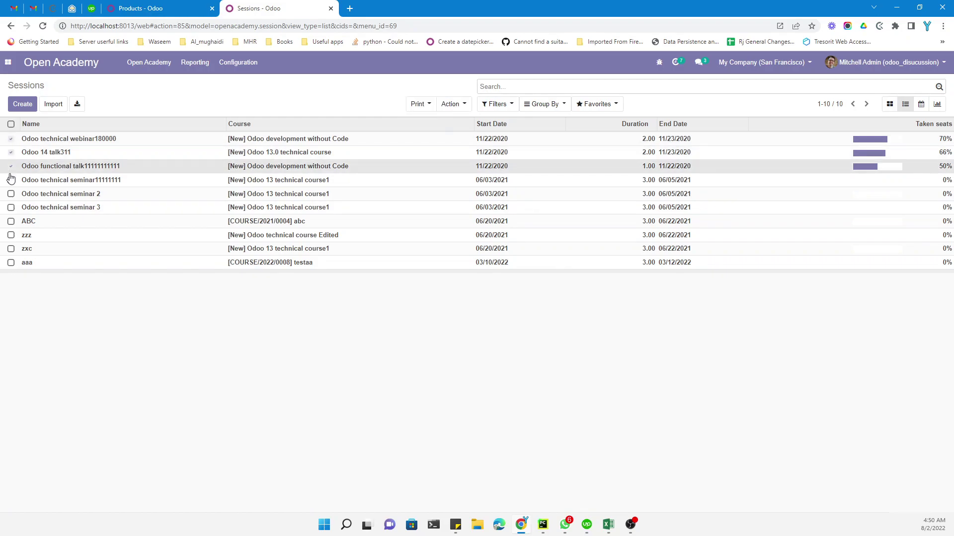
click(11, 180)
click(11, 195)
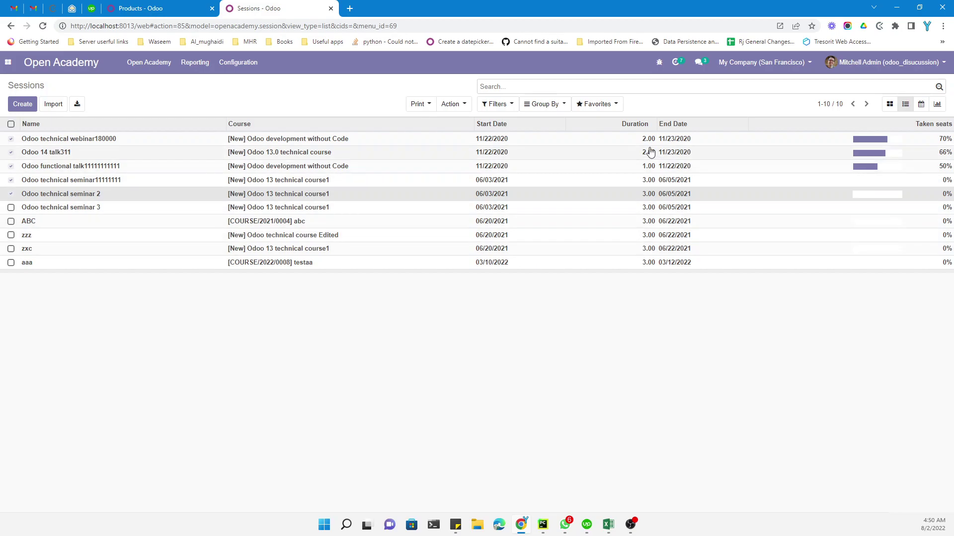
click(677, 140)
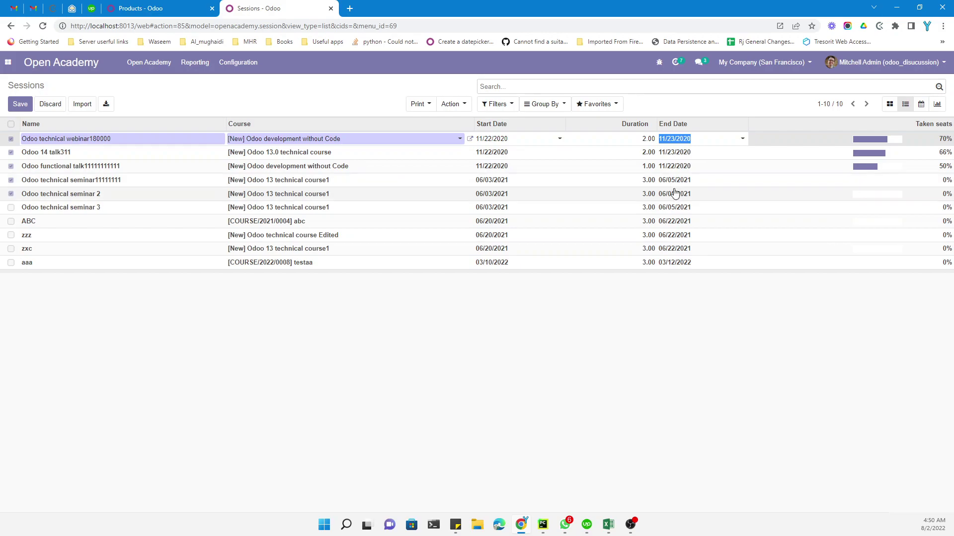
Set the five sessions' End Date to 11/24/2020, then select all ten and edit End Date
click(675, 140)
click(719, 232)
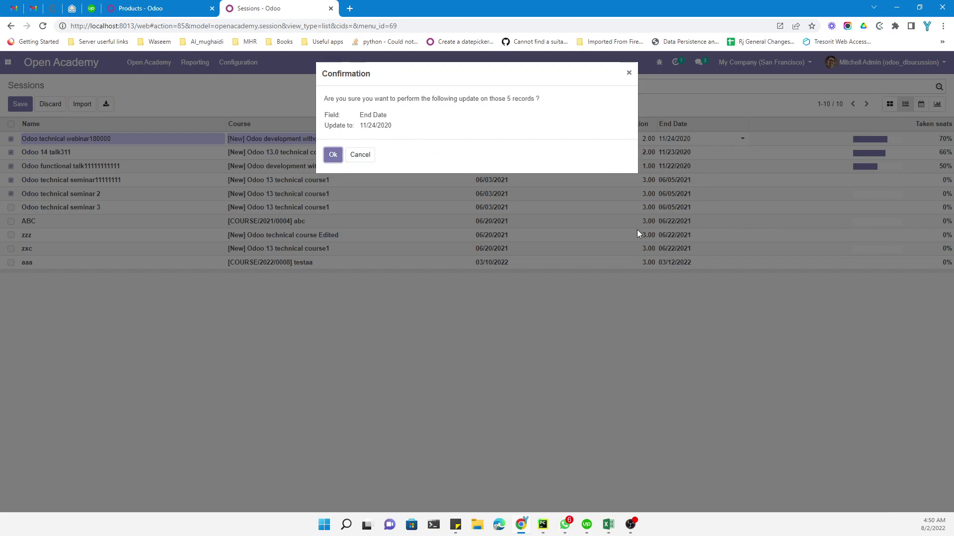
click(332, 155)
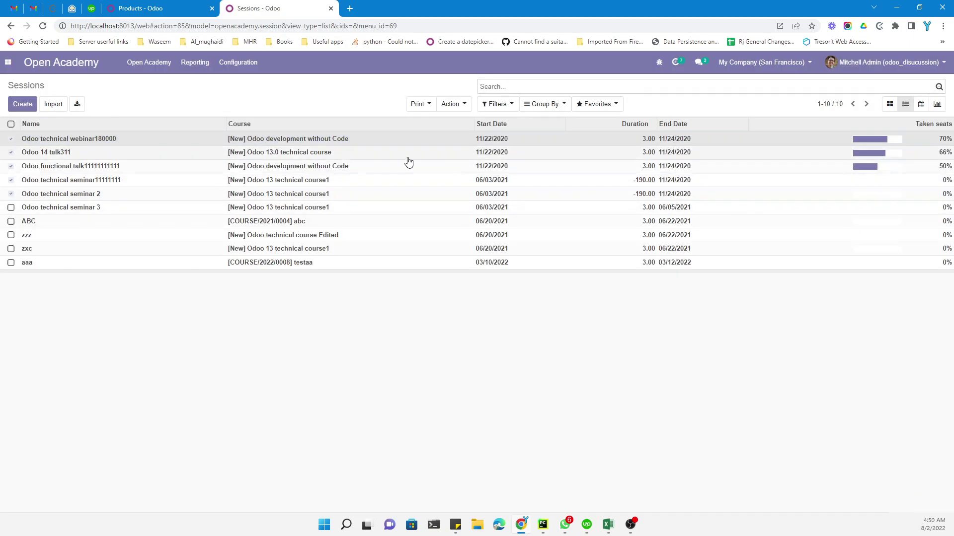
click(11, 124)
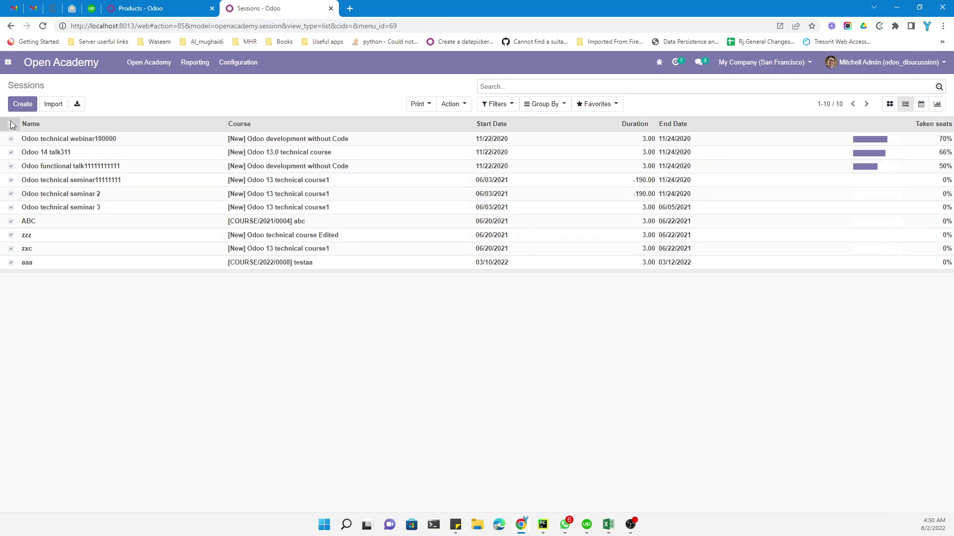
click(675, 143)
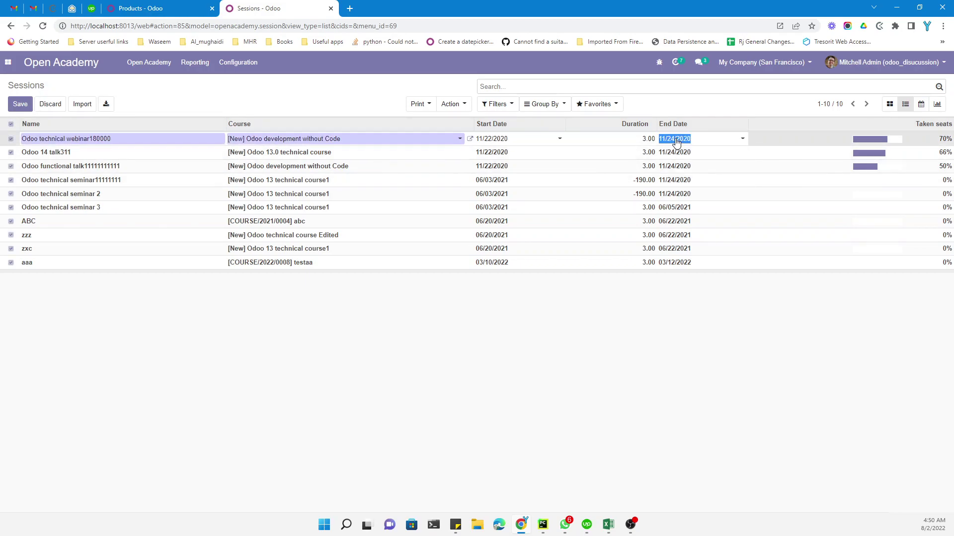